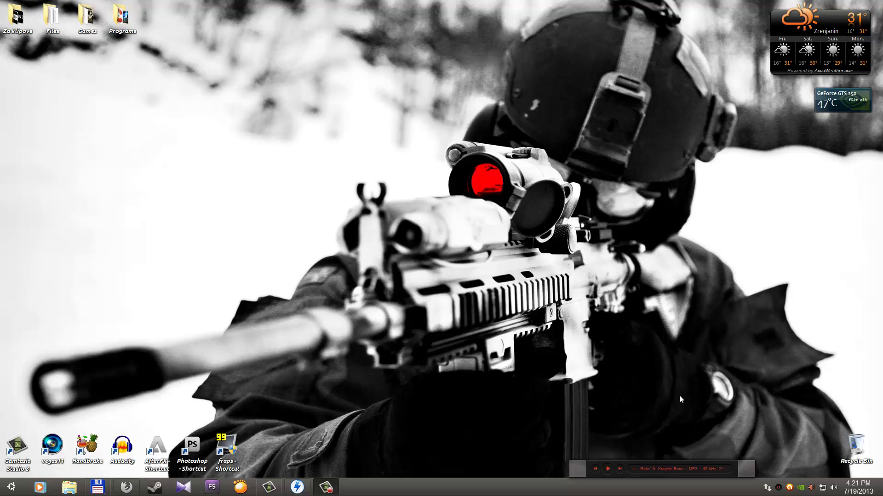
Launch DAEMON Tools Lite from its taskbar icon.
{"action": "left_click", "coordinate": [297, 487]}
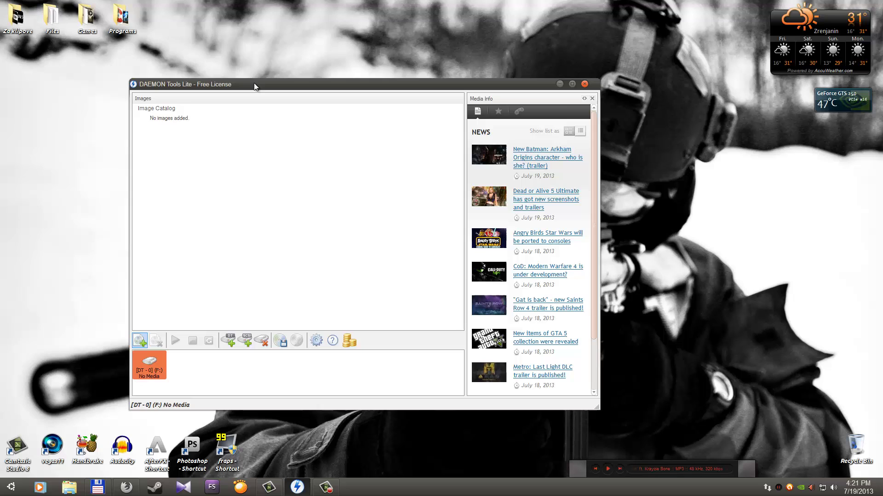
Add flt-bina.iso from D:\Skidano\BioShock_Infinite-FLT\DVD1 to the image catalog.
{"action": "left_click", "coordinate": [140, 341]}
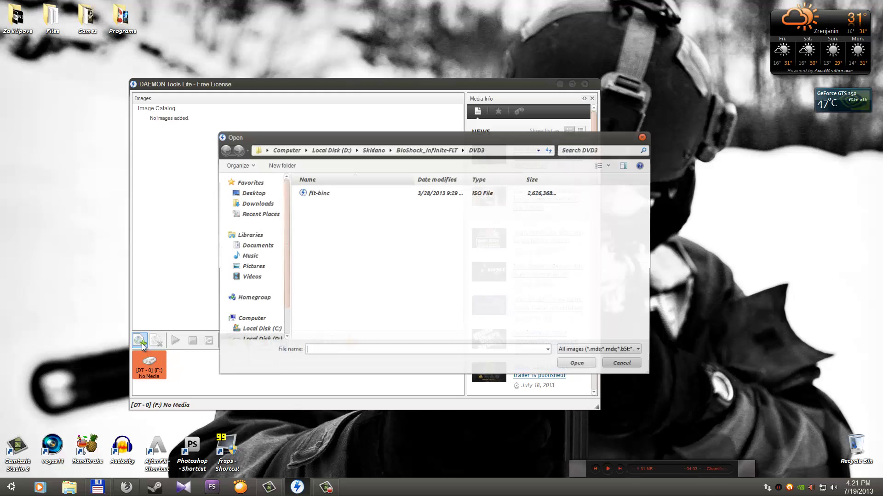
{"action": "left_click_drag", "start_coordinate": [335, 137], "coordinate": [295, 120]}
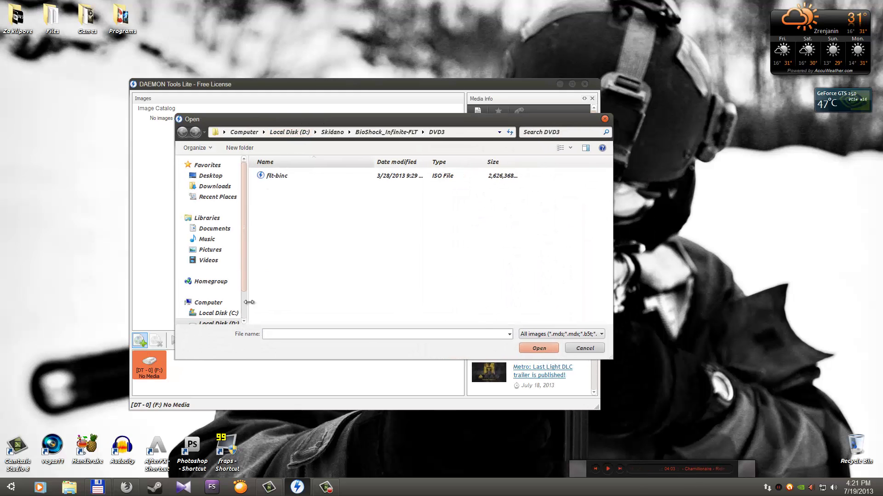
{"action": "left_click", "coordinate": [224, 323]}
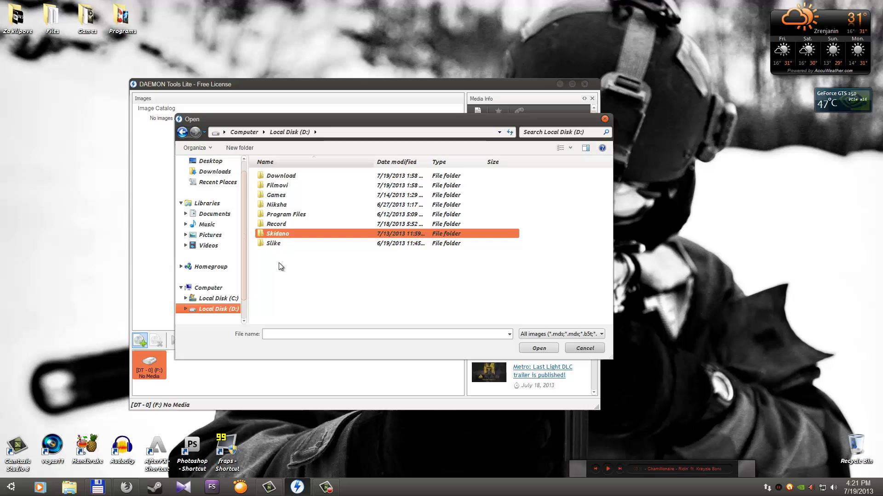
{"action": "double_click", "coordinate": [278, 234]}
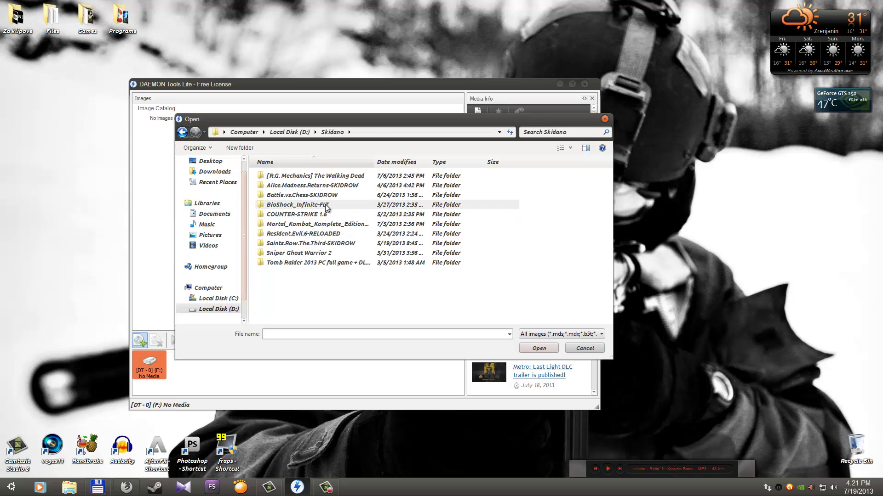
{"action": "mouse_move", "coordinate": [325, 207]}
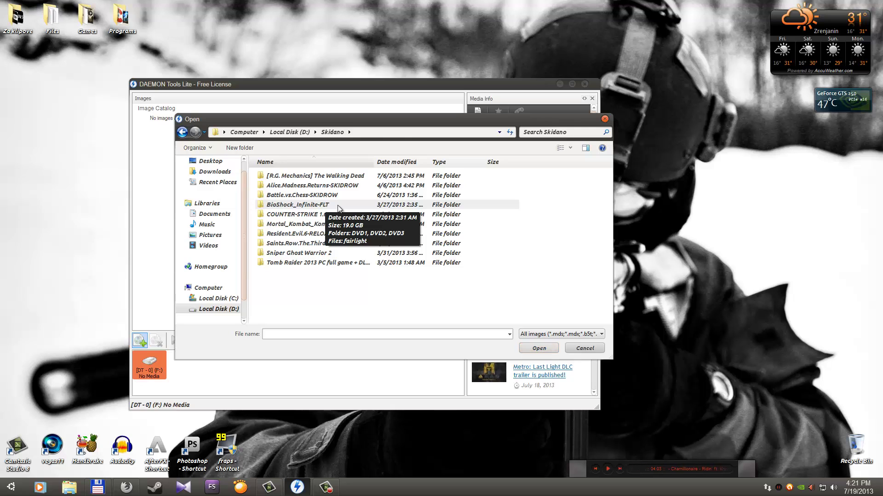
{"action": "double_click", "coordinate": [338, 205]}
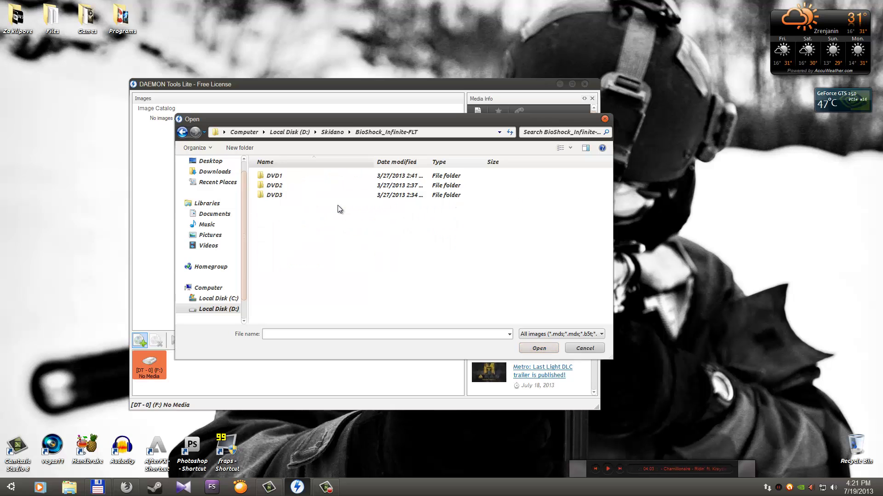
{"action": "double_click", "coordinate": [315, 179]}
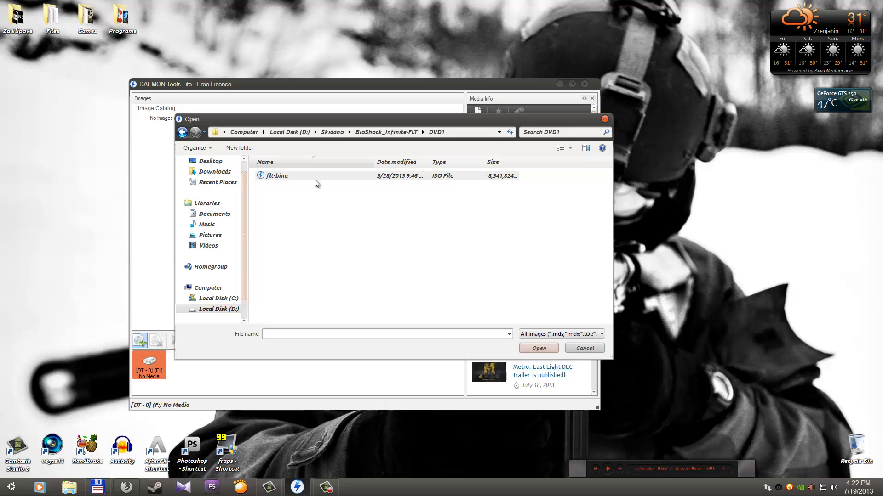
{"action": "double_click", "coordinate": [449, 179]}
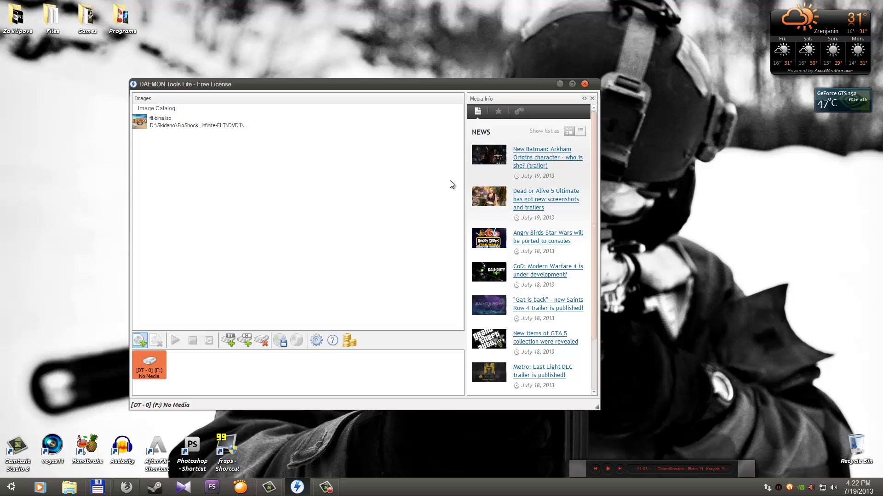
Mount flt-bina.iso on drive F:, run setup.exe from AutoPlay, then cancel the language prompt.
{"action": "left_click", "coordinate": [168, 121]}
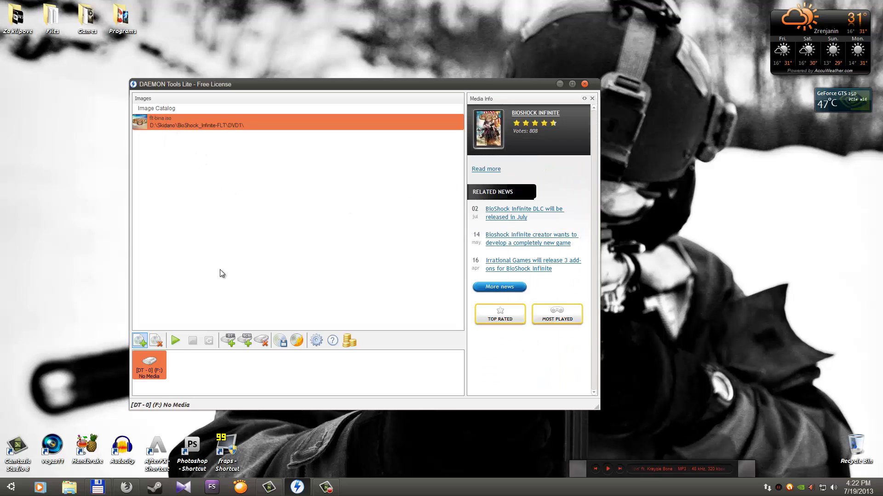
{"action": "left_click", "coordinate": [179, 344]}
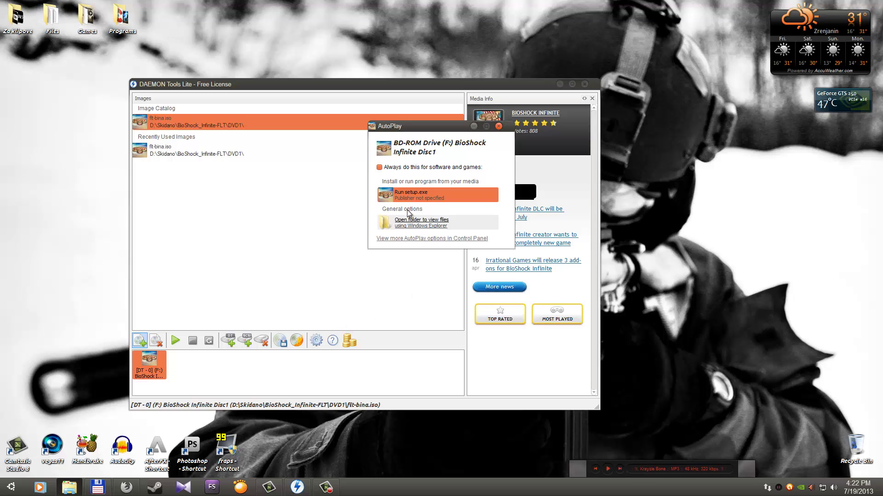
{"action": "left_click", "coordinate": [412, 196]}
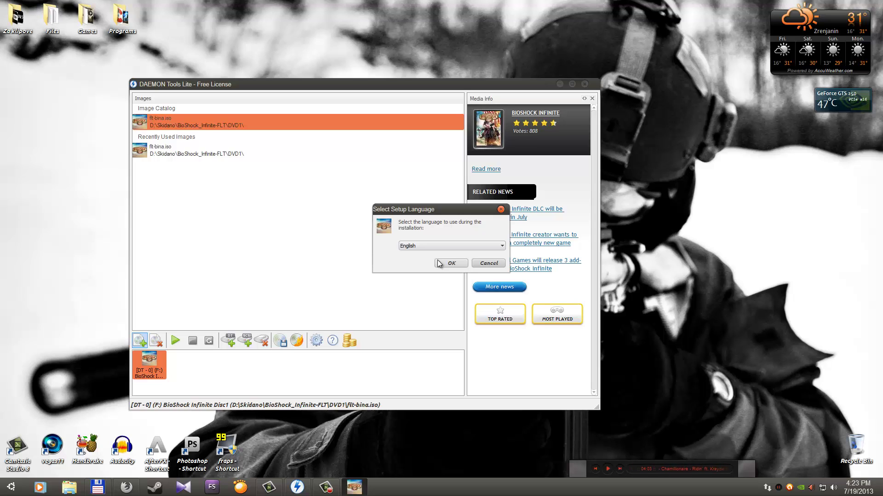
{"action": "left_click", "coordinate": [489, 263]}
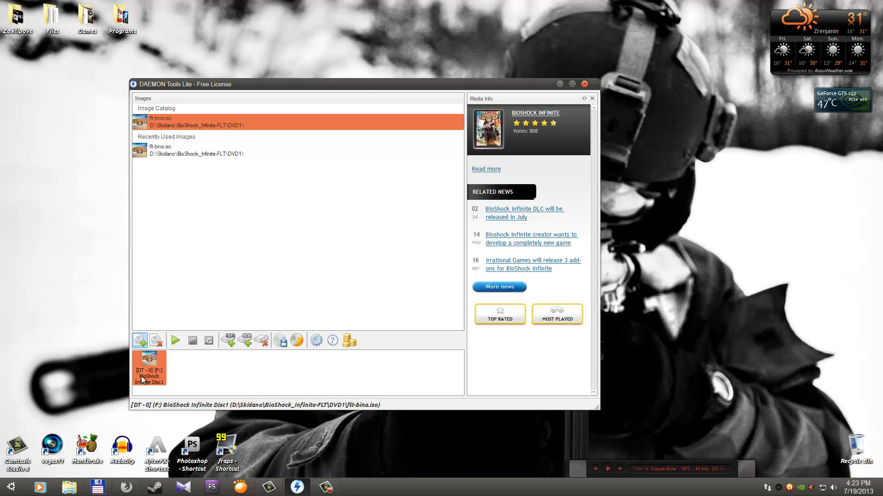
Unmount Disc1, add flt-binb.iso from the DVD2 folder, and select it in the catalog.
{"action": "left_click", "coordinate": [192, 341]}
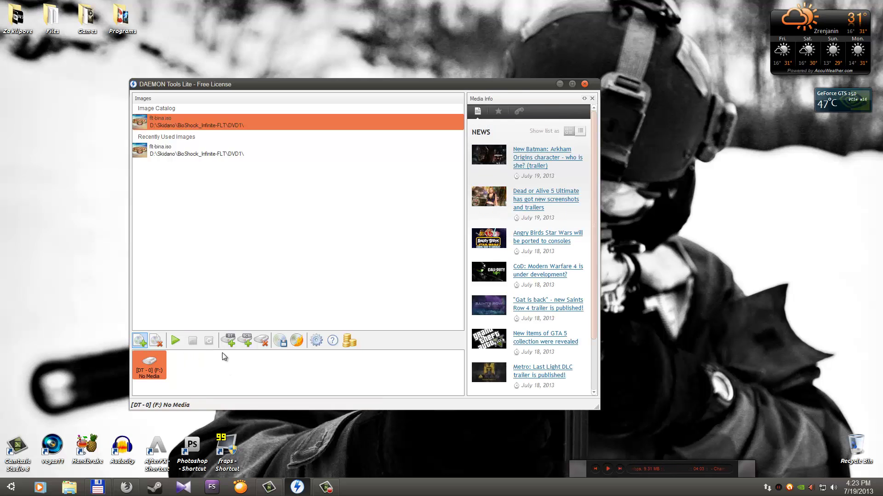
{"action": "left_click", "coordinate": [140, 341]}
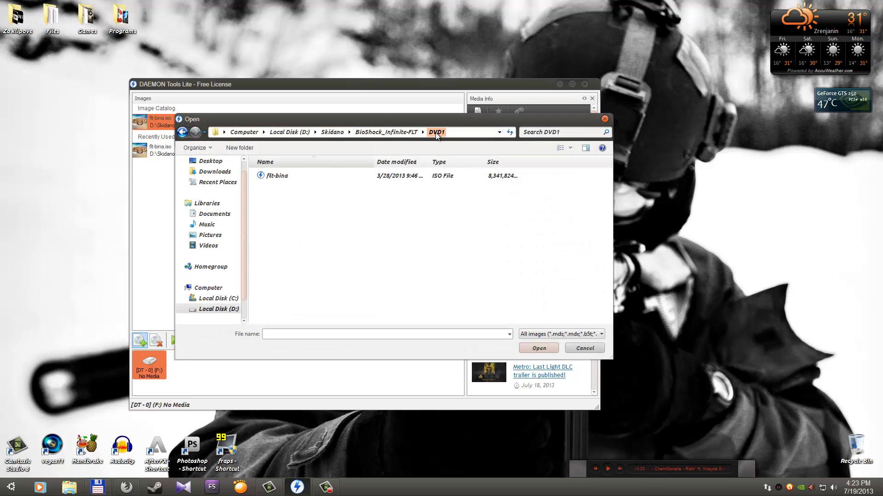
{"action": "left_click", "coordinate": [386, 132]}
{"action": "left_click", "coordinate": [276, 186]}
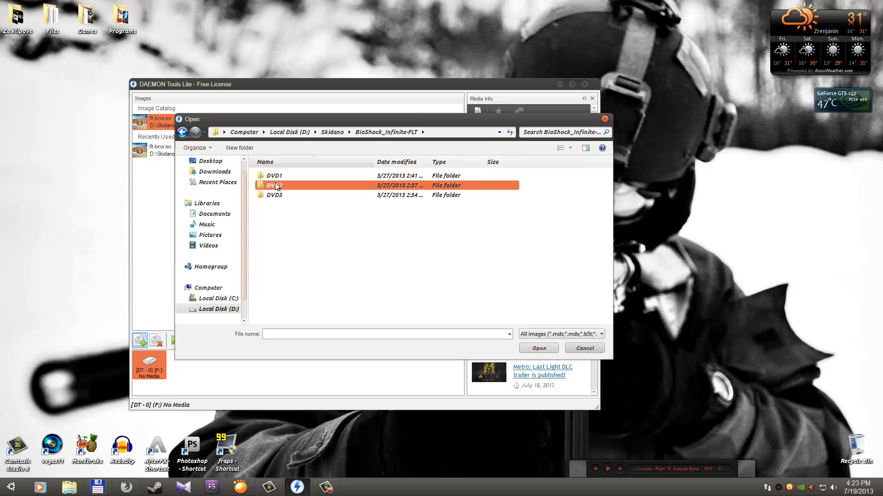
{"action": "double_click", "coordinate": [276, 185]}
{"action": "double_click", "coordinate": [283, 177]}
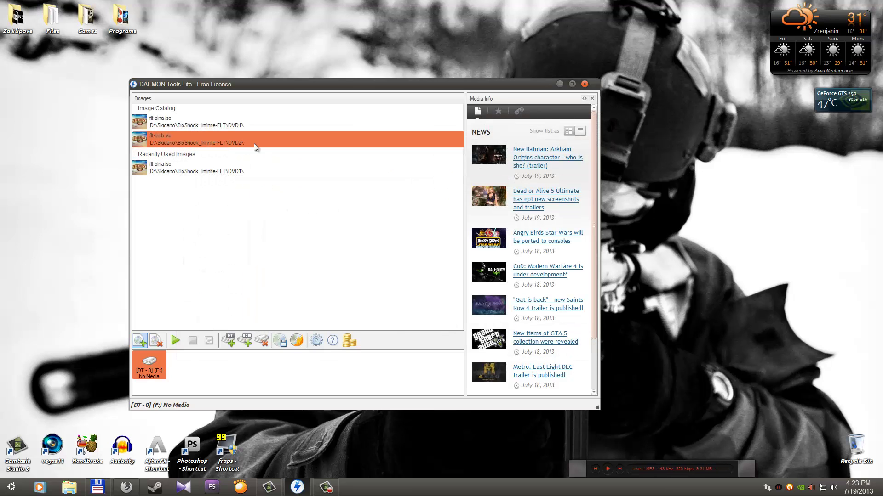
{"action": "left_click", "coordinate": [245, 128]}
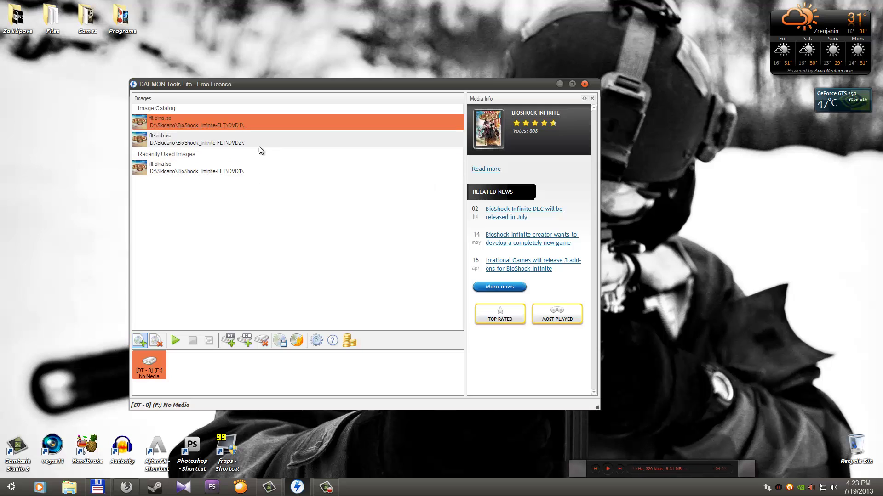
{"action": "left_click", "coordinate": [259, 145]}
Mount flt-binb.iso as BioShock Infinite Disc2 on drive F: and close AutoPlay.
{"action": "left_click", "coordinate": [175, 341]}
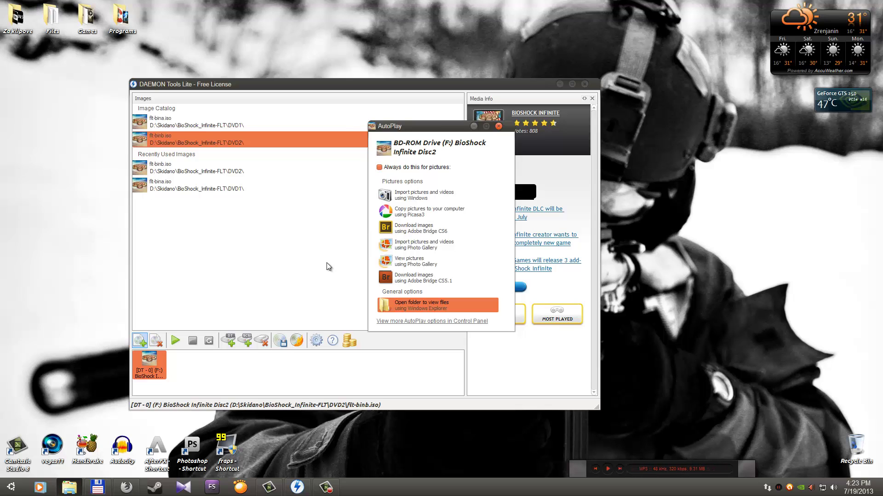
{"action": "left_click", "coordinate": [499, 126]}
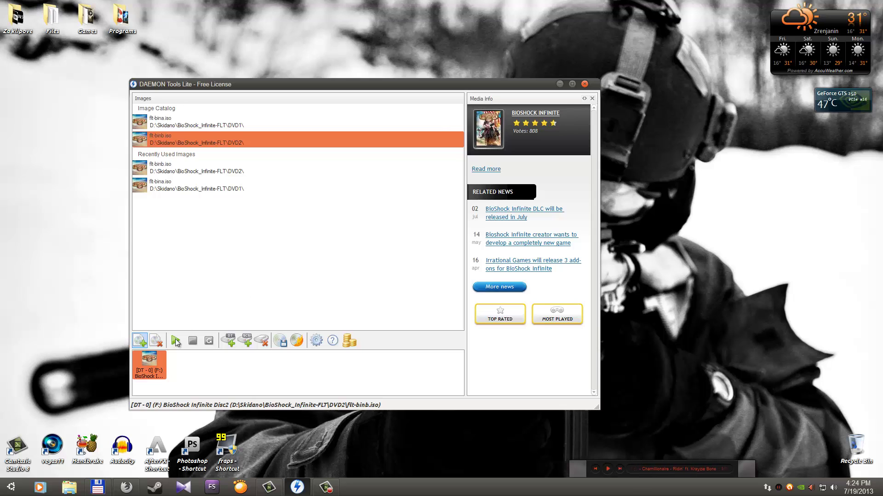
Unmount Disc2 from virtual drive F: through its context menu.
{"action": "right_click", "coordinate": [151, 366]}
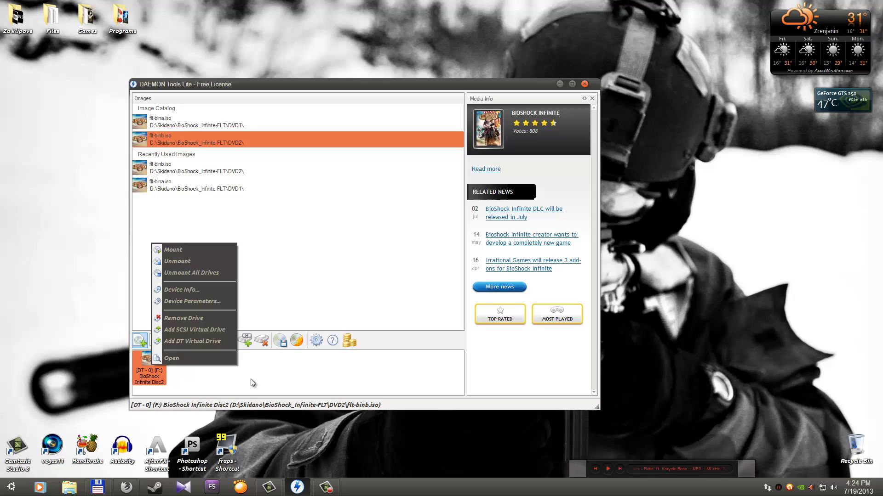
{"action": "left_click", "coordinate": [194, 381]}
{"action": "left_click", "coordinate": [148, 366]}
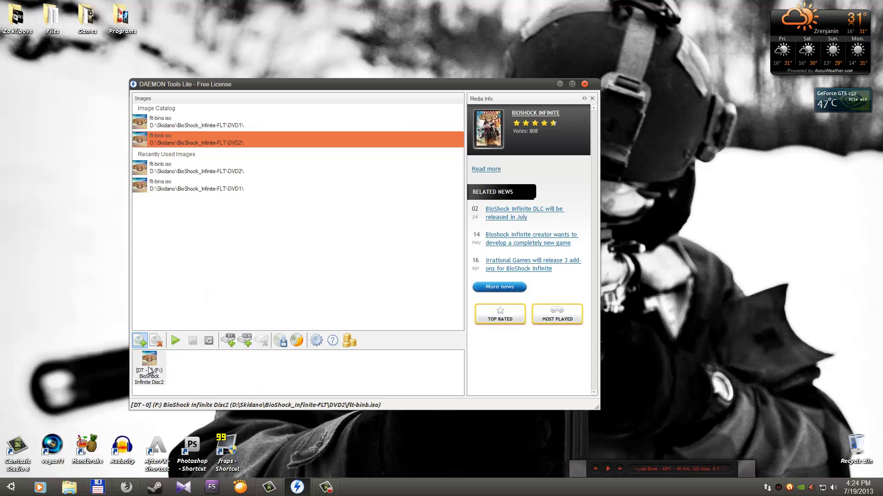
{"action": "right_click", "coordinate": [144, 365]}
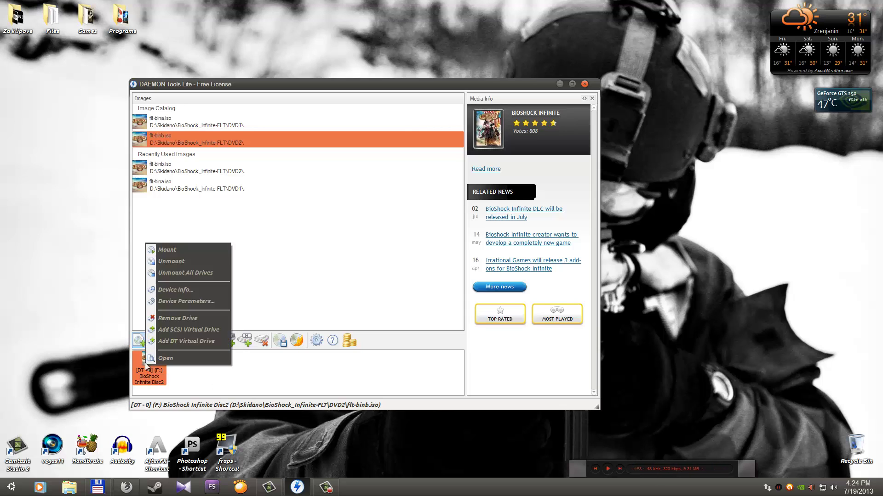
{"action": "left_click", "coordinate": [178, 269]}
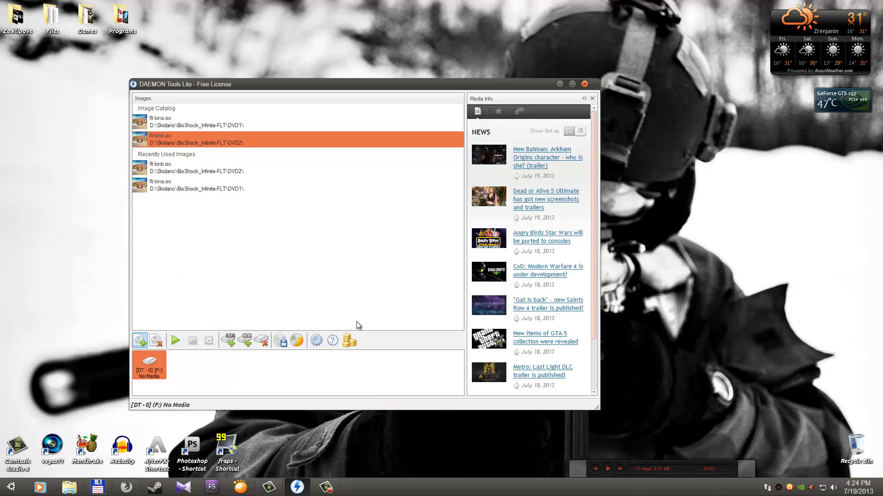
Delete flt-bina.iso and flt-binb.iso from the image catalog and recently used images.
{"action": "left_click", "coordinate": [241, 128]}
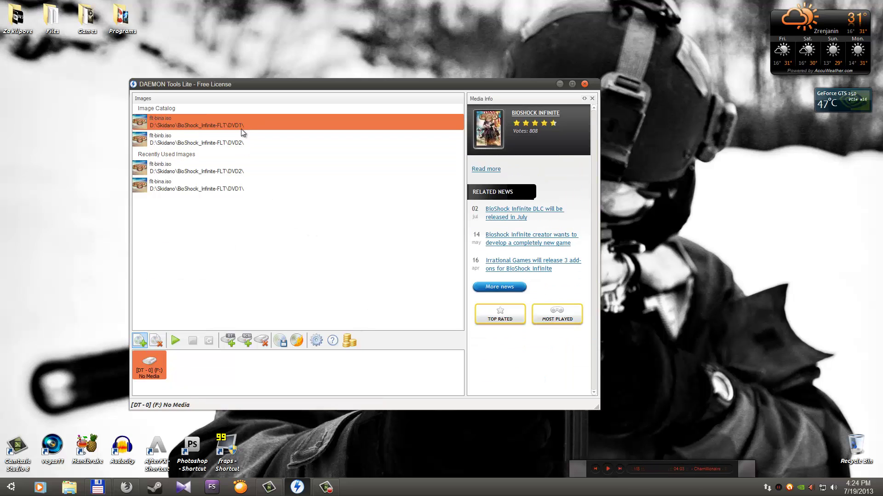
{"action": "key", "text": "Delete"}
{"action": "key", "text": "Return"}
{"action": "key", "text": "Delete"}
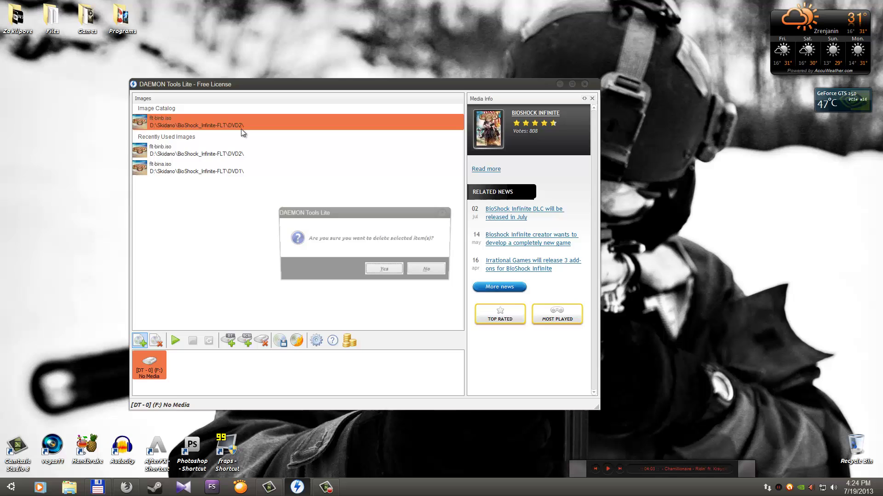
{"action": "key", "text": "Return"}
{"action": "left_click", "coordinate": [231, 149]}
{"action": "key", "text": "Delete"}
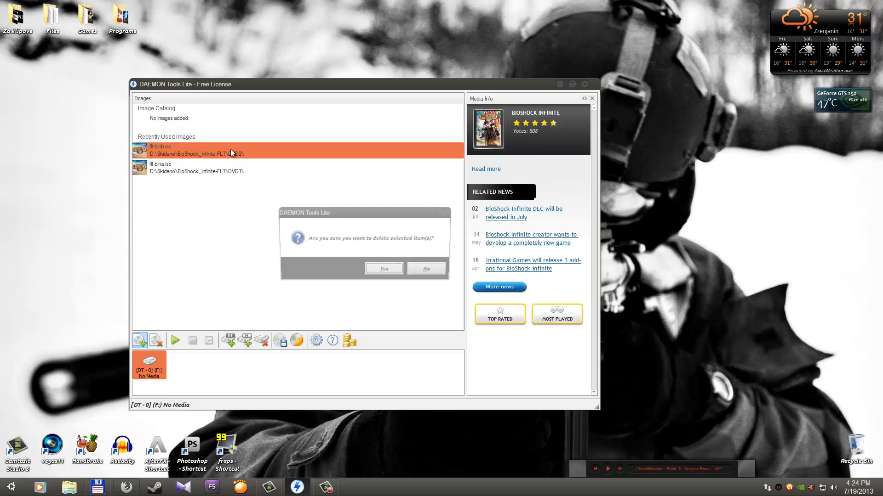
{"action": "key", "text": "Return"}
{"action": "key", "text": "Delete"}
{"action": "key", "text": "Return"}
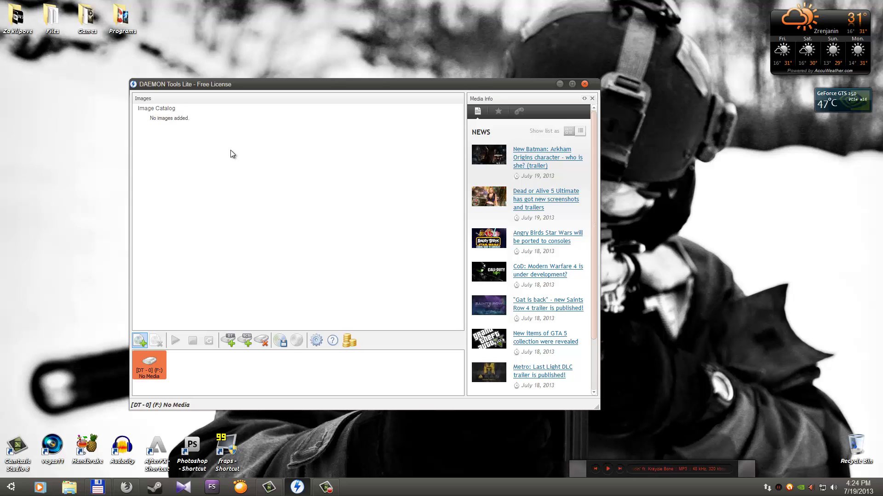
Add flt-binc.iso from the BioShock_Infinite-FLT\DVD3 folder to the image catalog.
{"action": "left_click", "coordinate": [140, 340]}
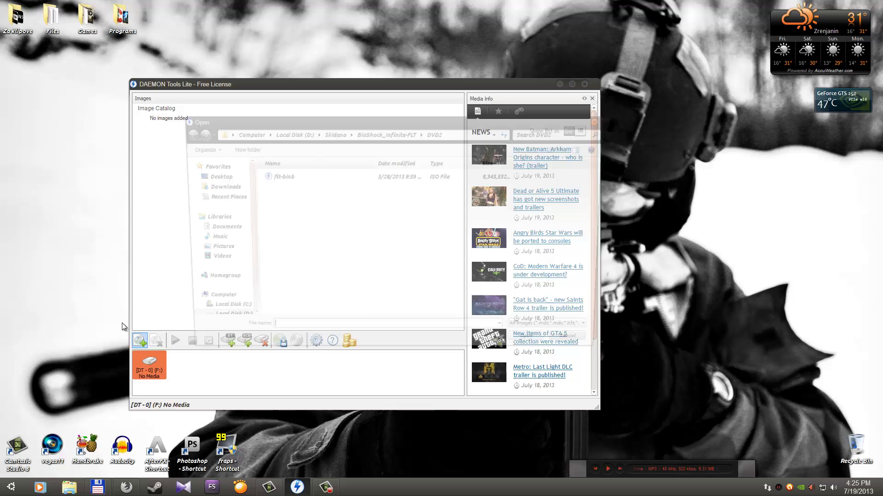
{"action": "left_click", "coordinate": [386, 132]}
{"action": "double_click", "coordinate": [276, 195]}
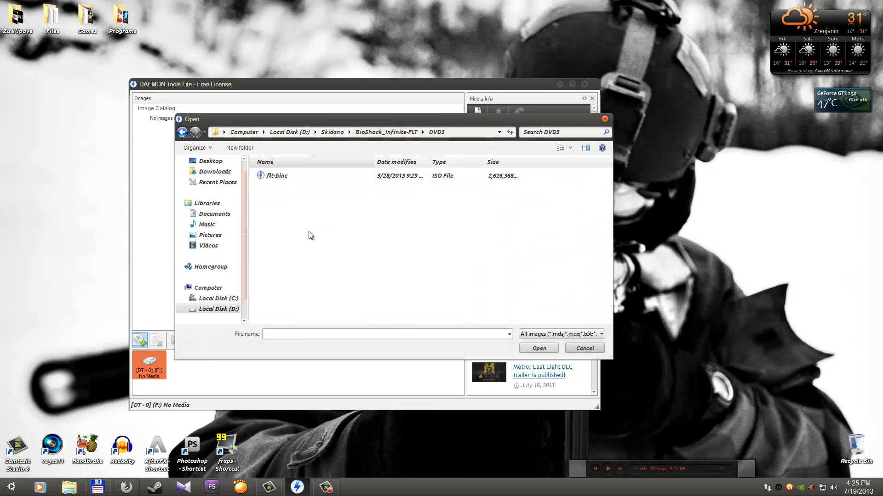
{"action": "key", "text": "Down"}
{"action": "key", "text": "Return"}
Mount flt-binc.iso on drive F: and move the AutoPlay window aside.
{"action": "left_click", "coordinate": [199, 125]}
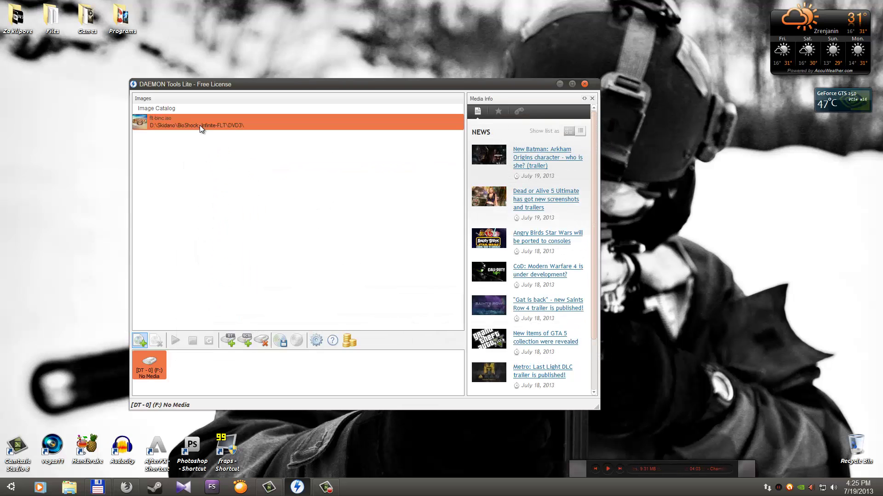
{"action": "left_click", "coordinate": [179, 343]}
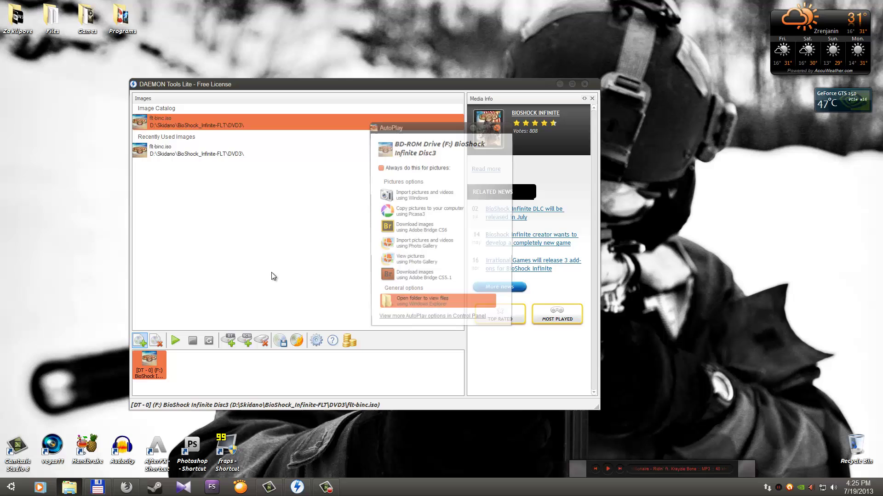
{"action": "left_click_drag", "start_coordinate": [423, 130], "coordinate": [360, 126]}
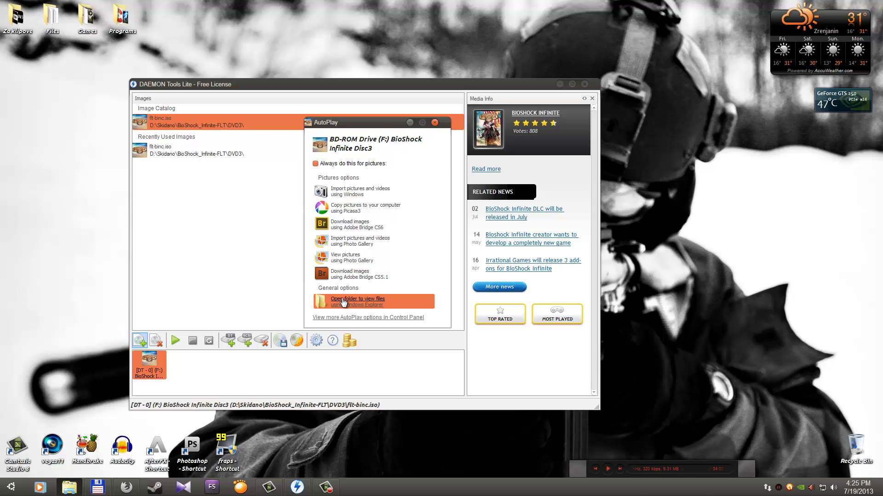
Open Disc3 from AutoPlay, view its Fairlight folder contents, then close the window.
{"action": "left_click", "coordinate": [383, 301]}
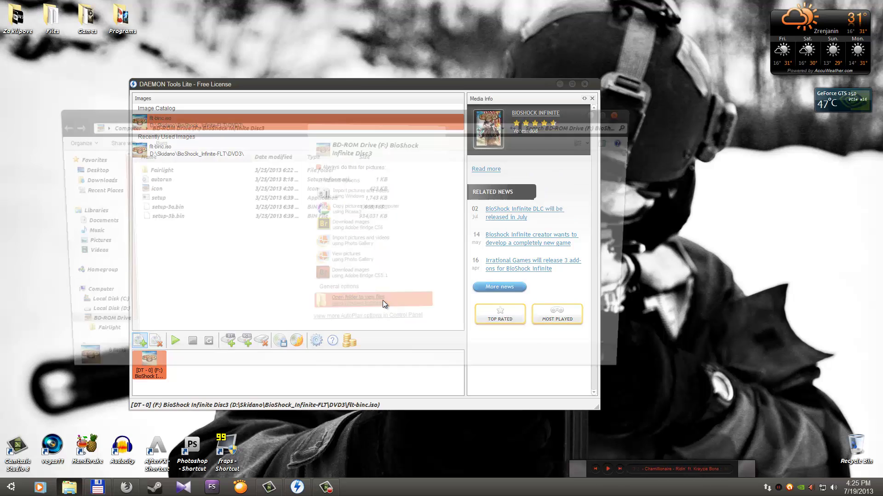
{"action": "left_click_drag", "start_coordinate": [345, 120], "coordinate": [367, 141]}
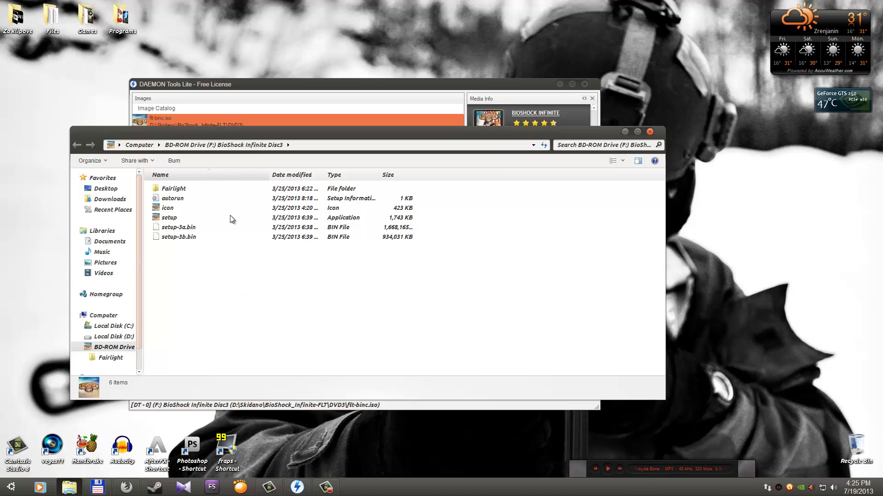
{"action": "double_click", "coordinate": [188, 190]}
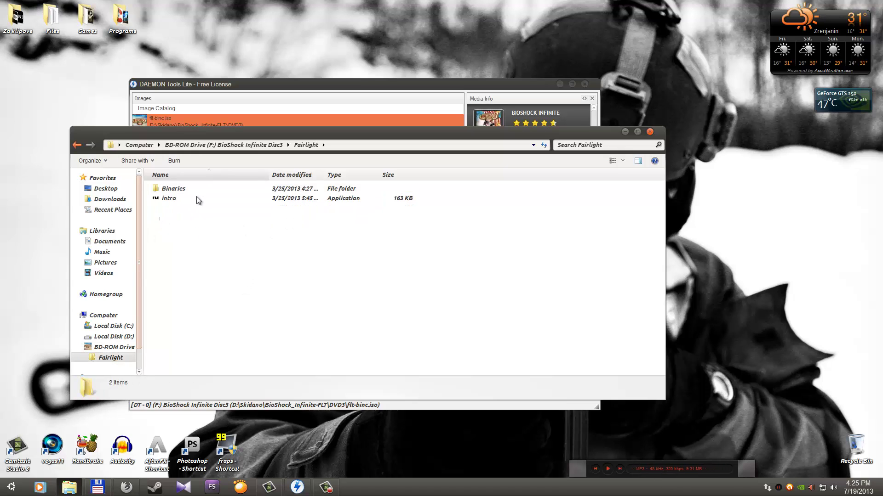
{"action": "key", "text": "ctrl+a"}
{"action": "left_click", "coordinate": [76, 148]}
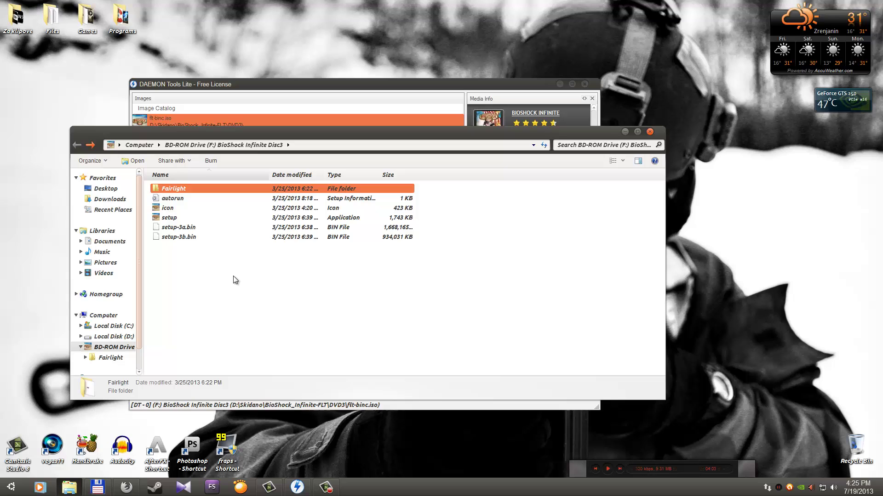
{"action": "key", "text": "alt+F4"}
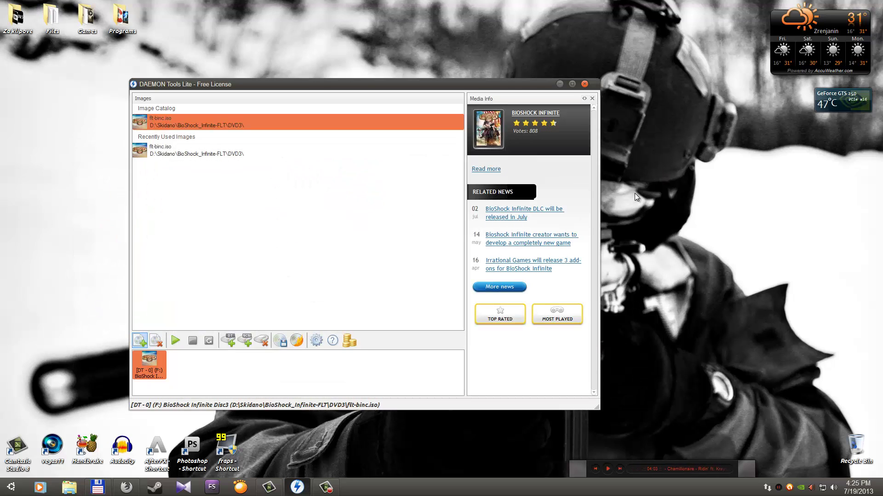
Open the BD-ROM drive from Computer, browse into Fairlight, and close Explorer.
{"action": "left_click", "coordinate": [11, 487]}
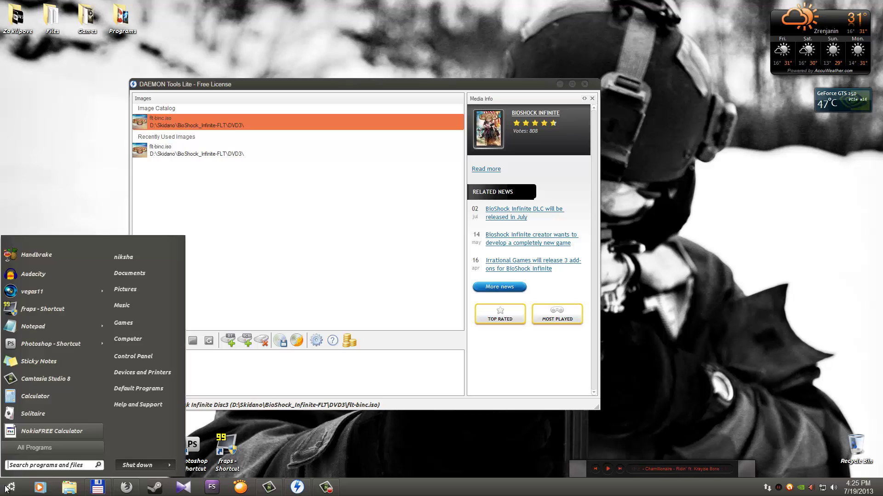
{"action": "left_click", "coordinate": [131, 339]}
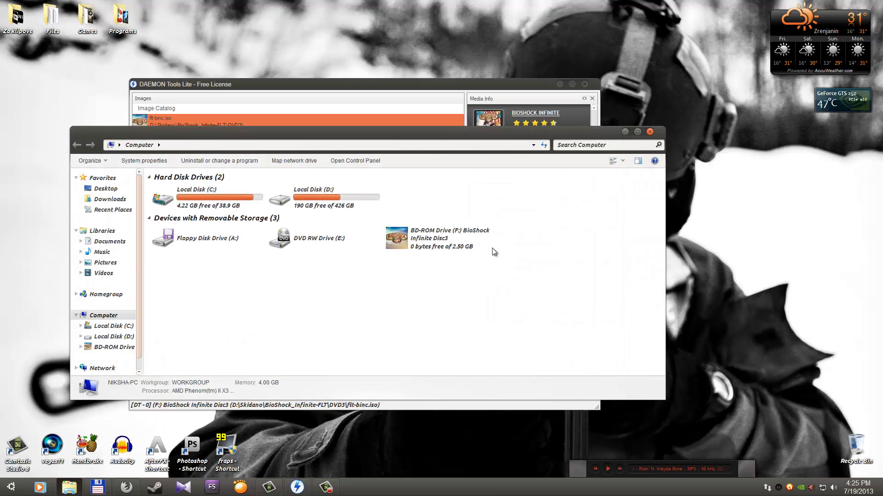
{"action": "right_click", "coordinate": [440, 239]}
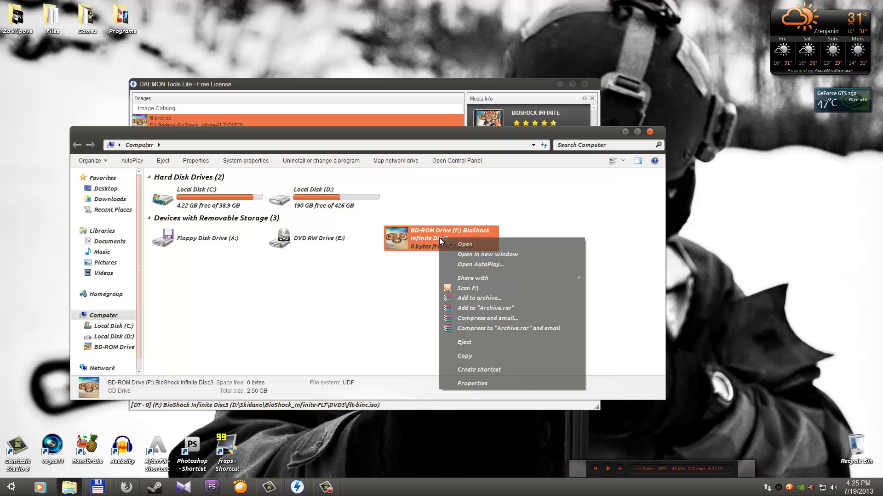
{"action": "left_click", "coordinate": [422, 252]}
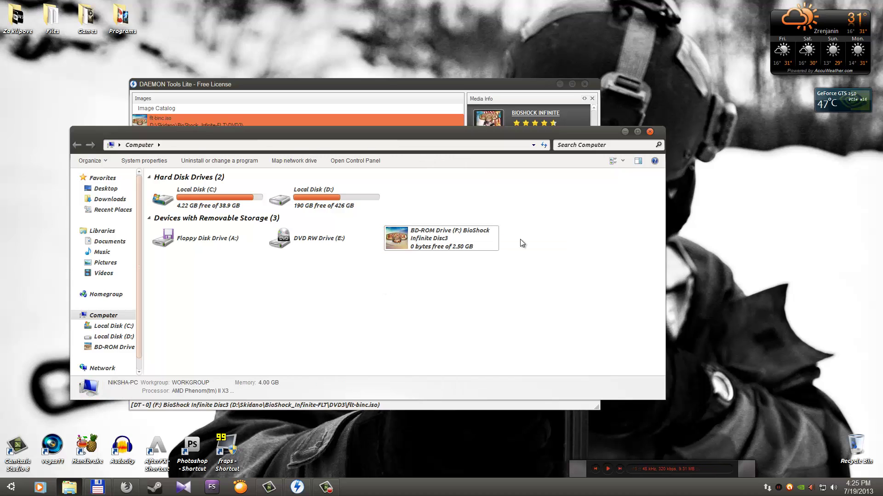
{"action": "right_click", "coordinate": [435, 239]}
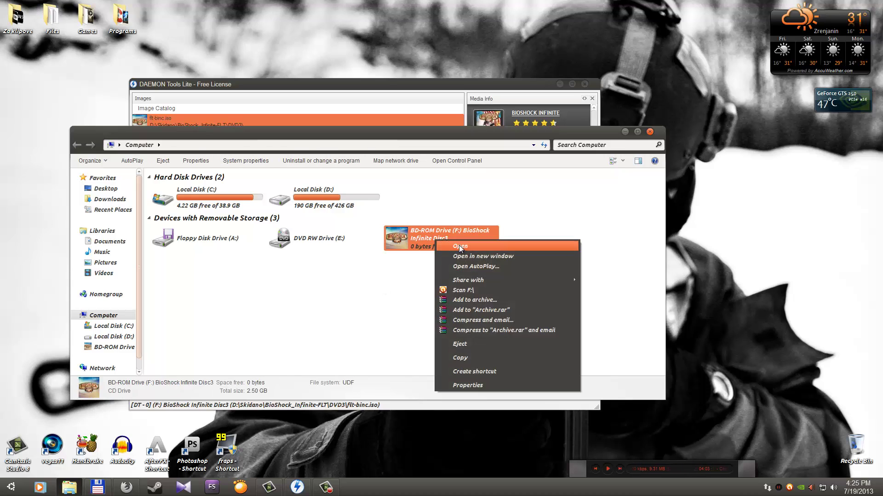
{"action": "left_click", "coordinate": [459, 245]}
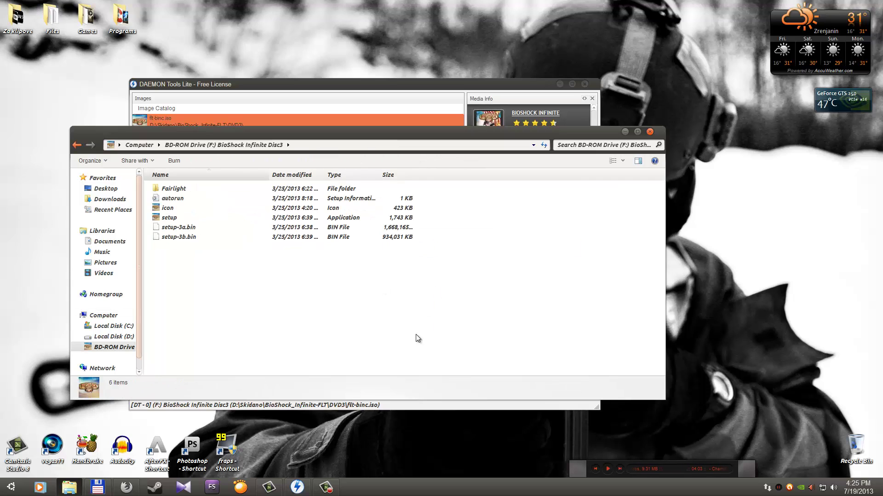
{"action": "double_click", "coordinate": [184, 190]}
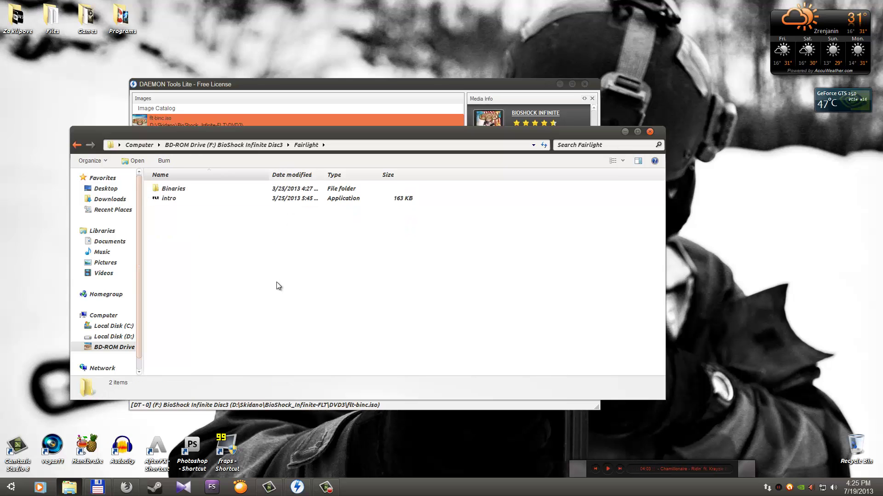
{"action": "left_click", "coordinate": [650, 133]}
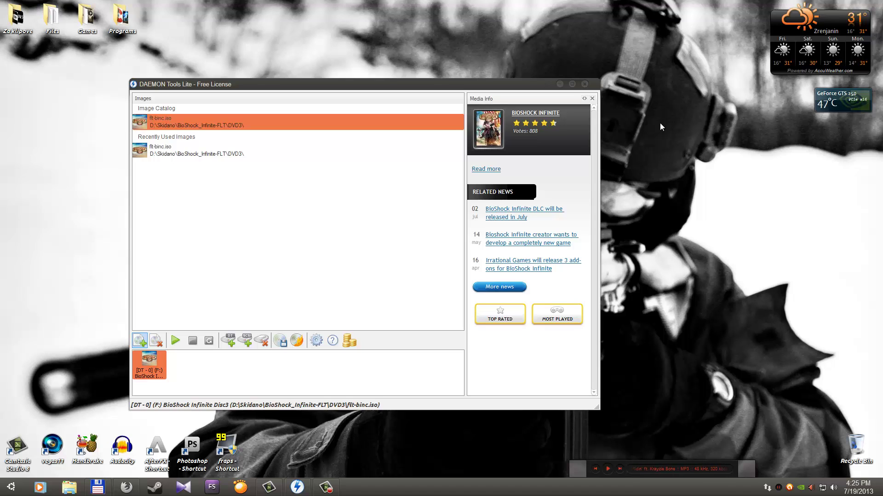
In Total Commander, open drive F:'s Fairlight folder, mark Binaries and intro, then return to root.
{"action": "left_click", "coordinate": [97, 487]}
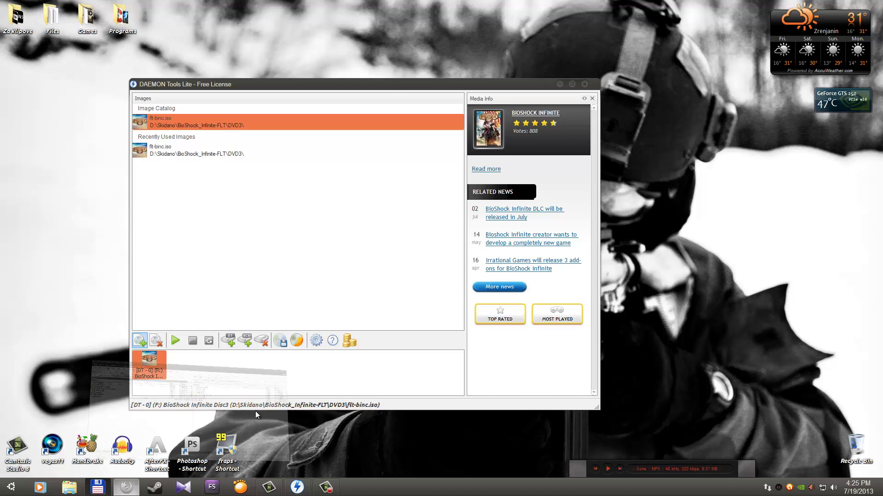
{"action": "left_click", "coordinate": [141, 88]}
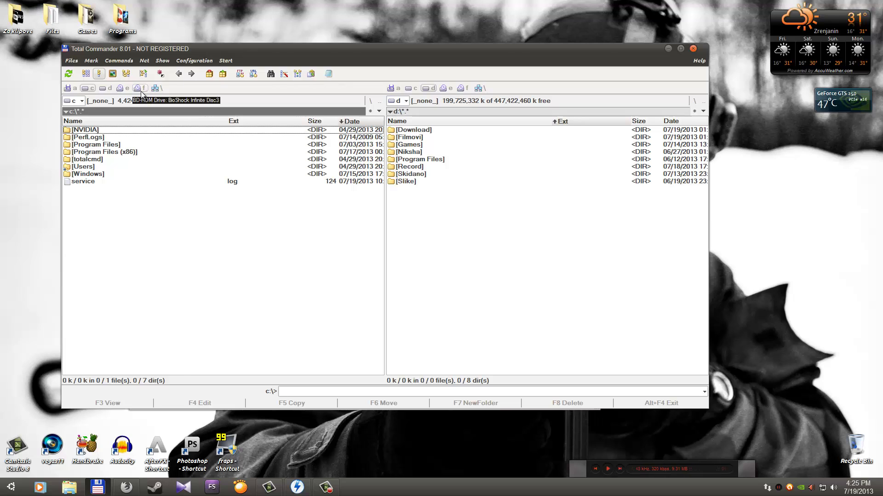
{"action": "double_click", "coordinate": [87, 130]}
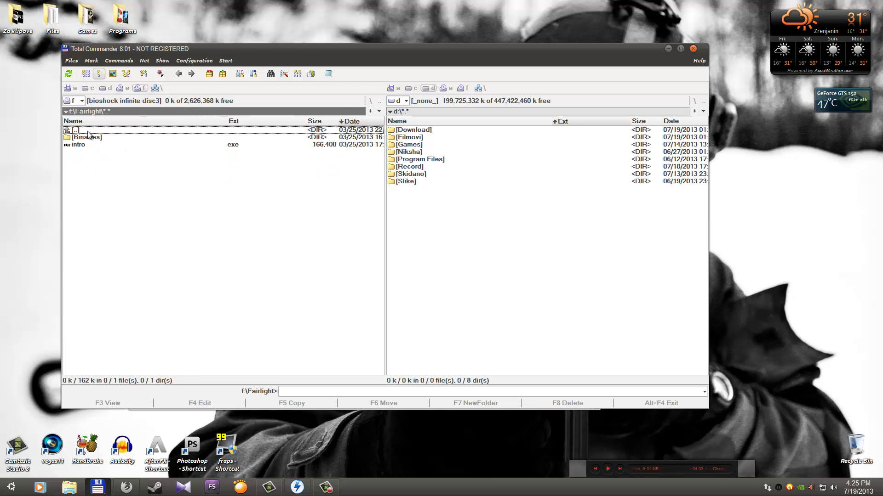
{"action": "left_click", "coordinate": [83, 145], "text": "shift"}
{"action": "left_click", "coordinate": [81, 166]}
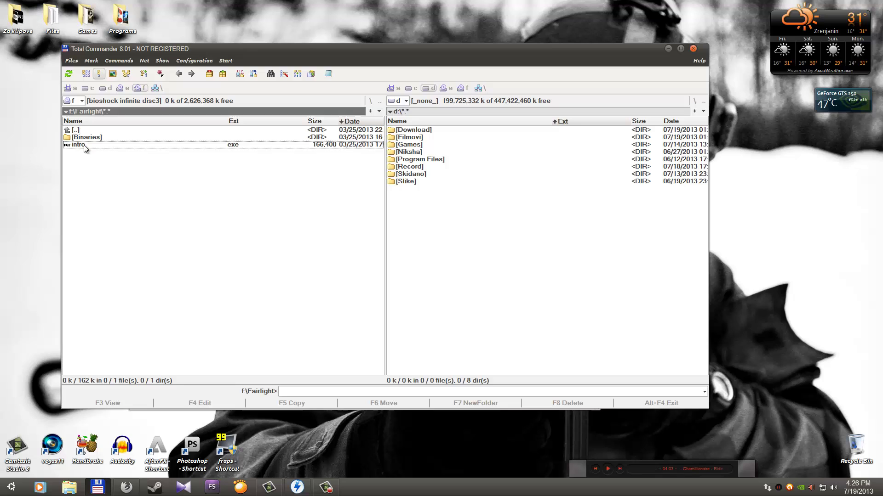
{"action": "key", "text": "ctrl+a"}
{"action": "mouse_move", "coordinate": [79, 144]}
{"action": "left_mouse_down"}
{"action": "mouse_move", "coordinate": [72, 184]}
{"action": "mouse_move", "coordinate": [513, 279]}
{"action": "mouse_move", "coordinate": [596, 258]}
{"action": "mouse_move", "coordinate": [188, 178]}
{"action": "mouse_move", "coordinate": [565, 240]}
{"action": "mouse_move", "coordinate": [90, 138]}
{"action": "left_mouse_up"}
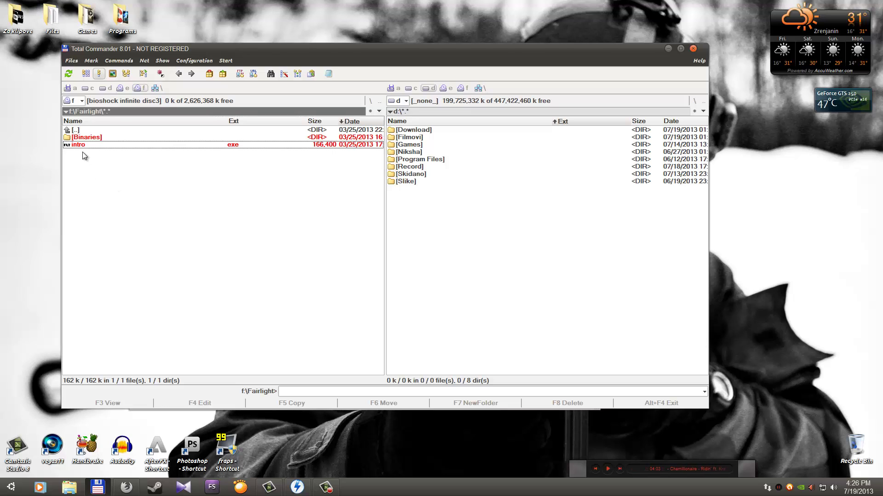
{"action": "left_click", "coordinate": [87, 134]}
{"action": "key", "text": "BackSpace"}
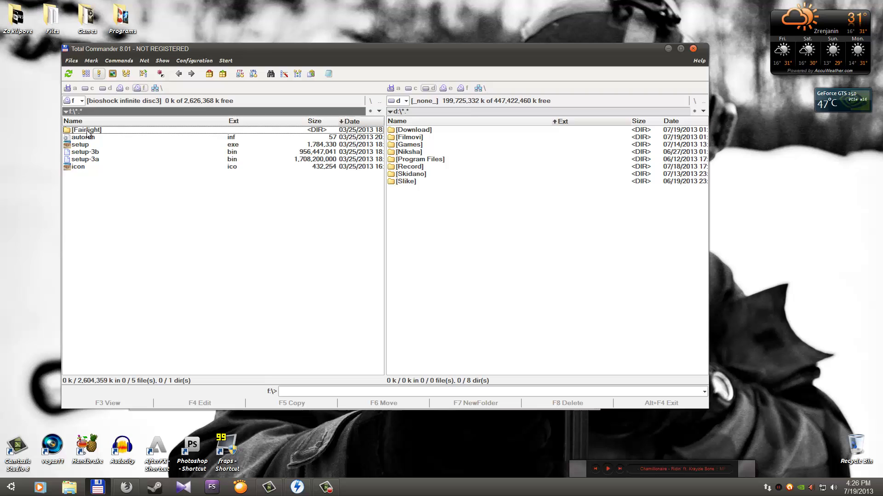
{"action": "left_click", "coordinate": [666, 47]}
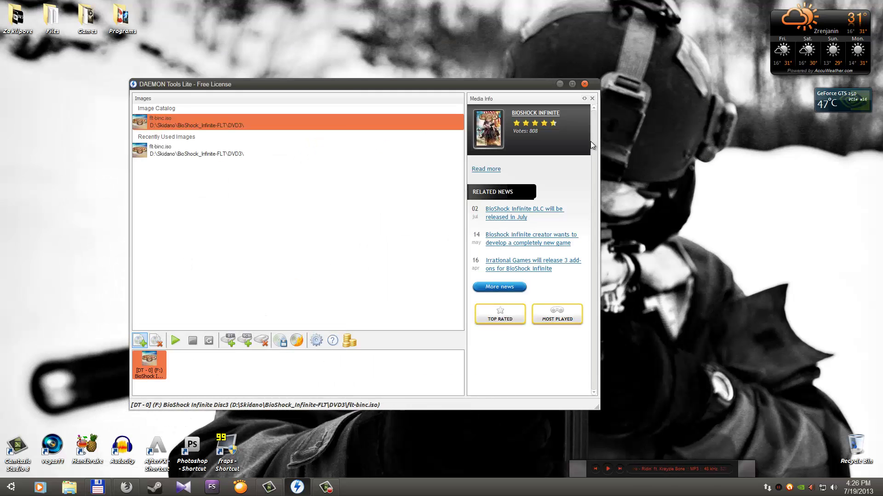